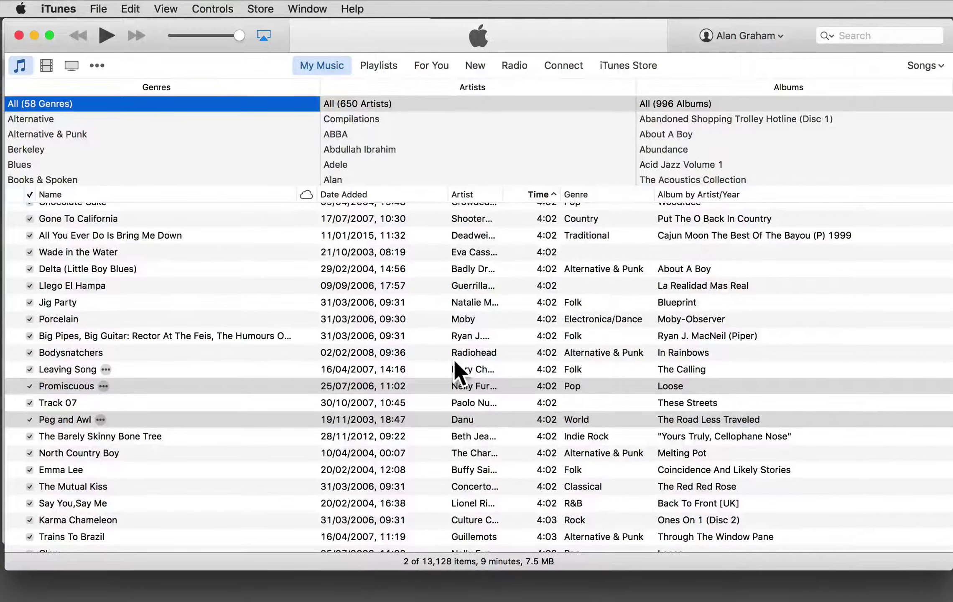
# View the iTunes version and copyright information, then close it
pyautogui.click(57, 8)
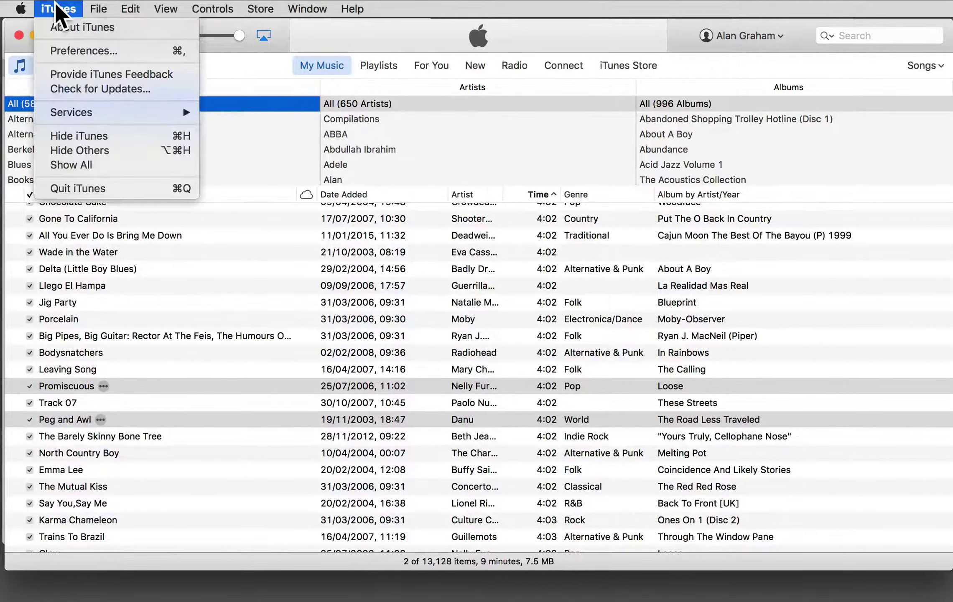
pyautogui.click(63, 28)
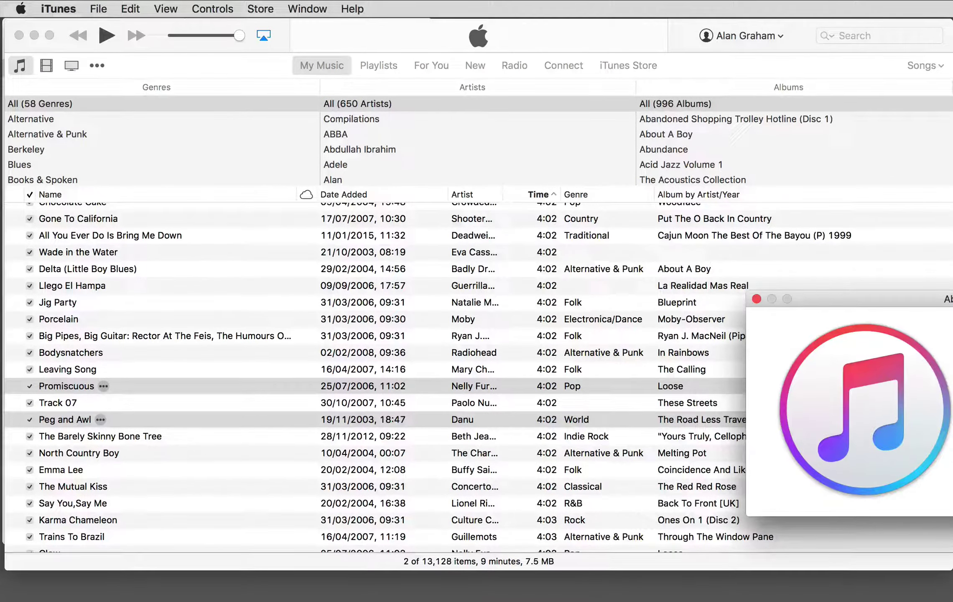
pyautogui.moveTo(920, 299); pyautogui.dragTo(777, 236)
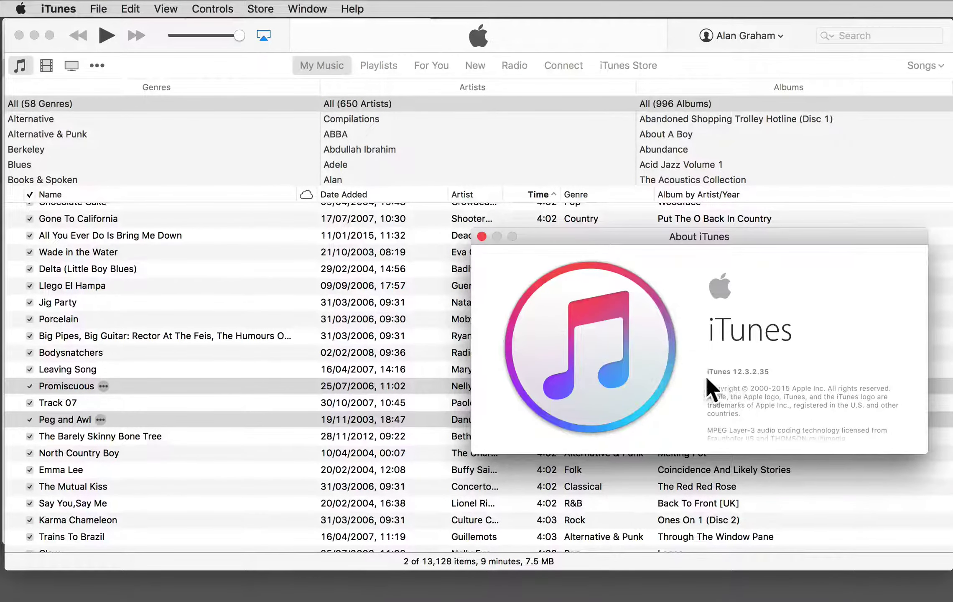
pyautogui.click(481, 236)
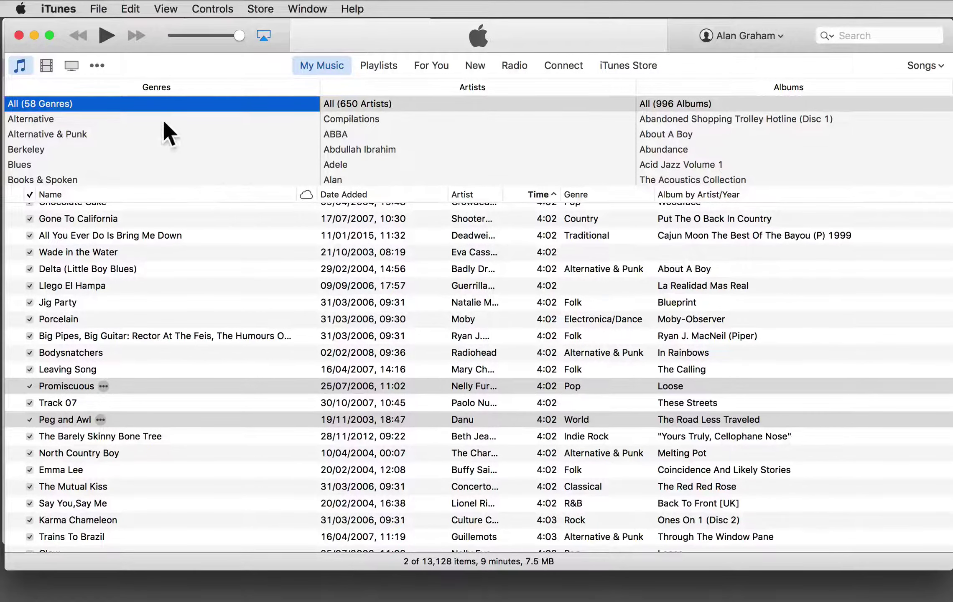
# Look through the Store preferences and dismiss them without saving changes
pyautogui.click(60, 7)
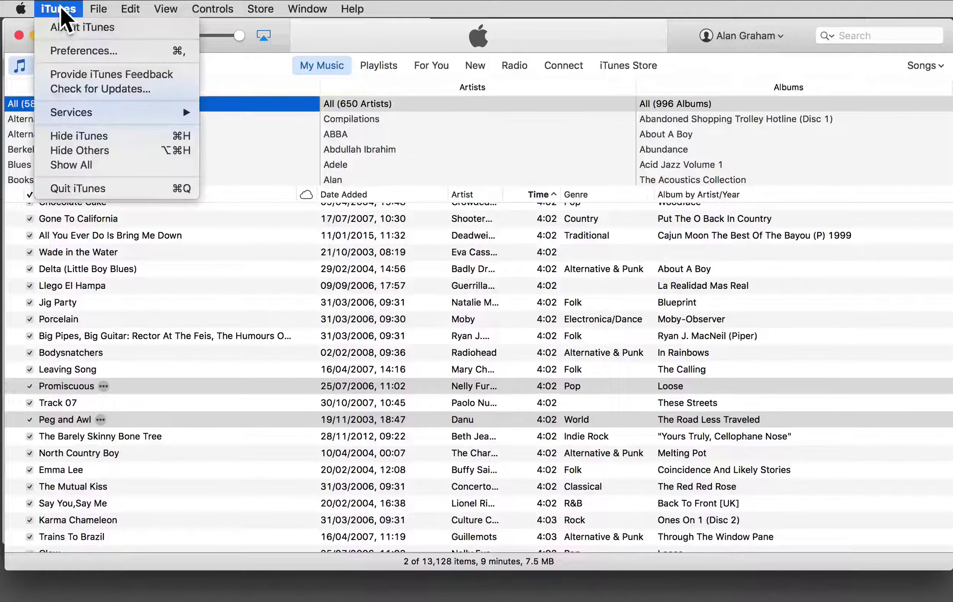
pyautogui.click(63, 50)
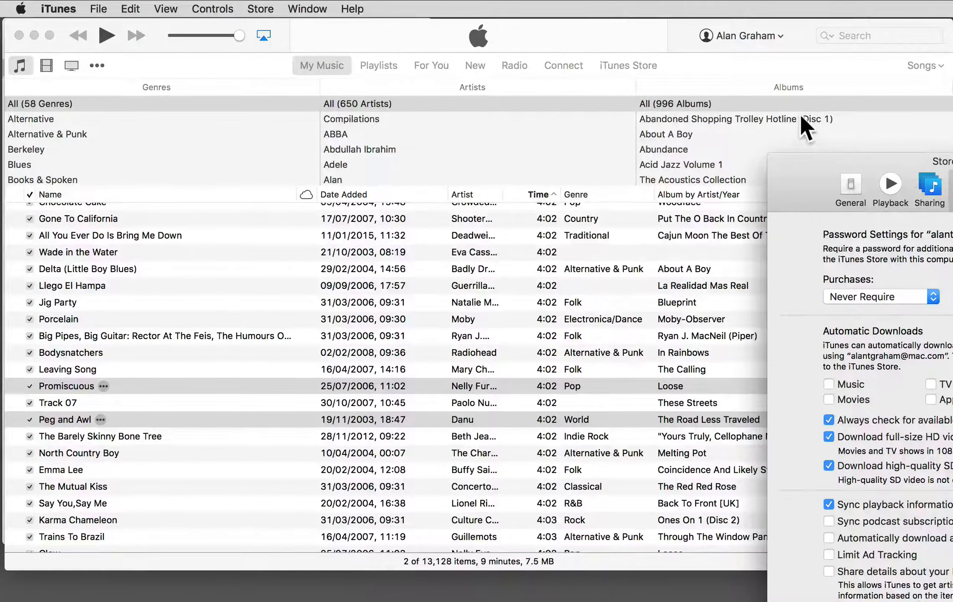
pyautogui.moveTo(813, 172); pyautogui.dragTo(278, 69)
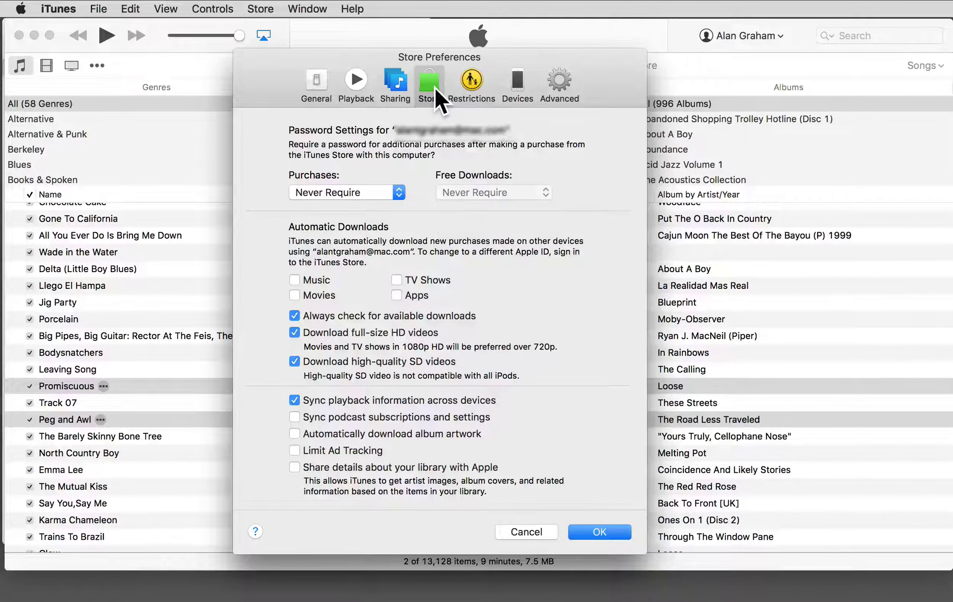
pyautogui.click(526, 530)
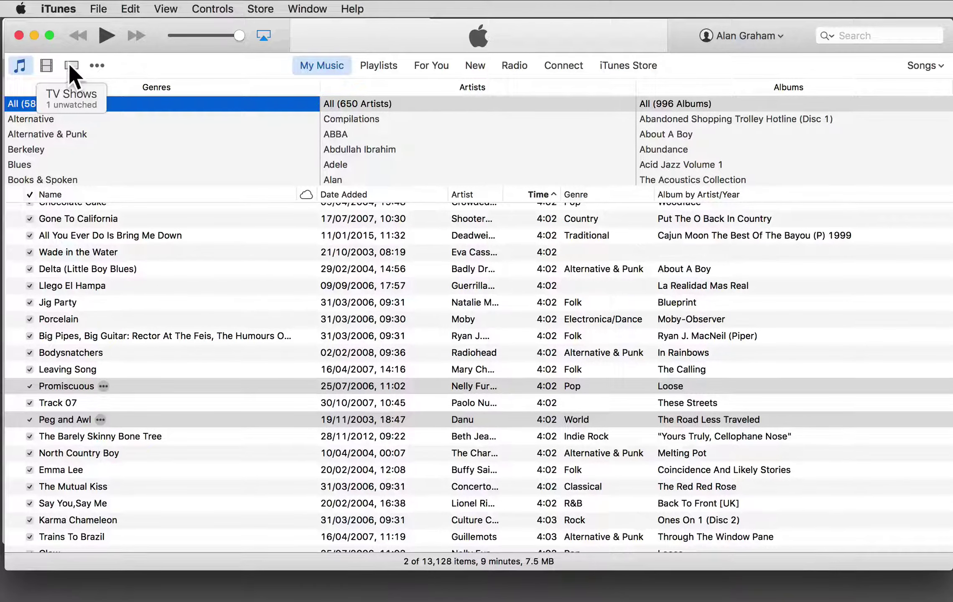
# Edit which media kinds are available in the library's media list
pyautogui.click(97, 65)
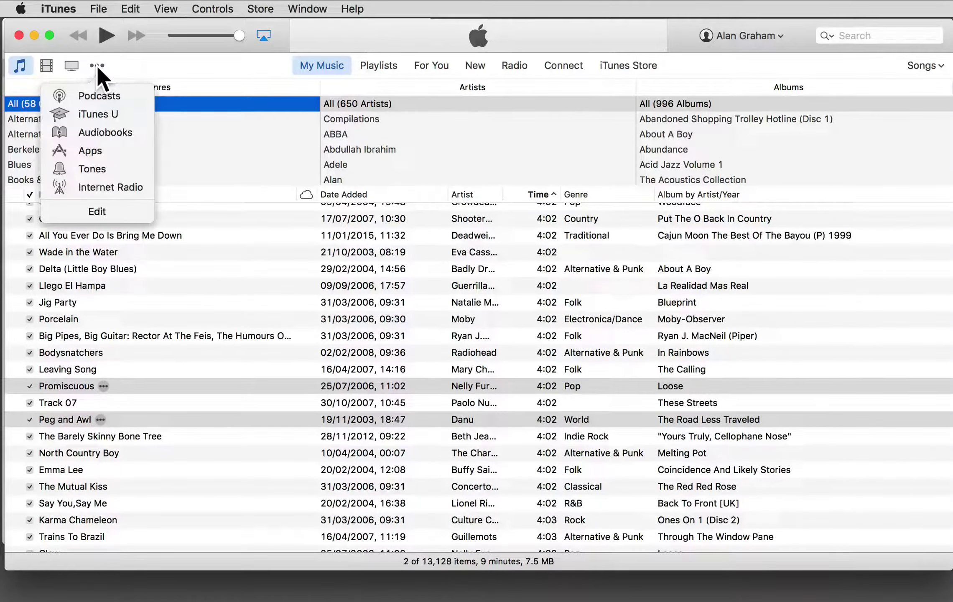
pyautogui.click(100, 211)
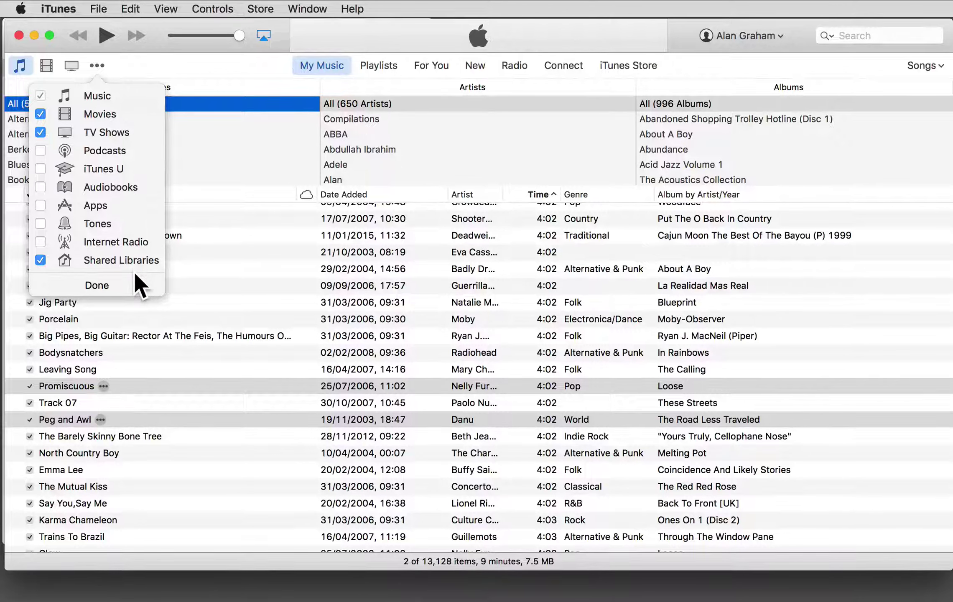
pyautogui.click(94, 283)
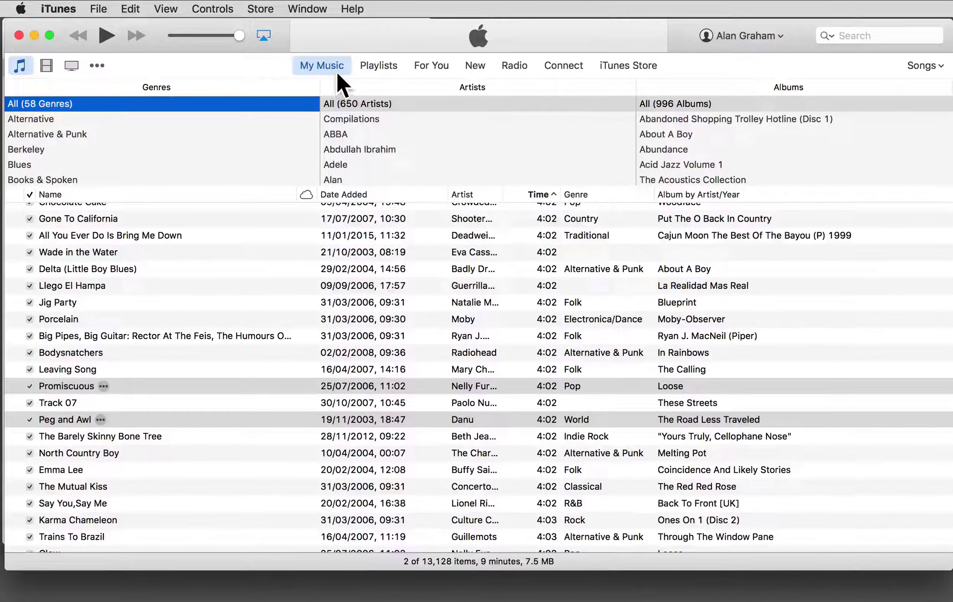
# Visit the Playlists view and iTunes Store front page, then return to the Songs list
pyautogui.click(374, 67)
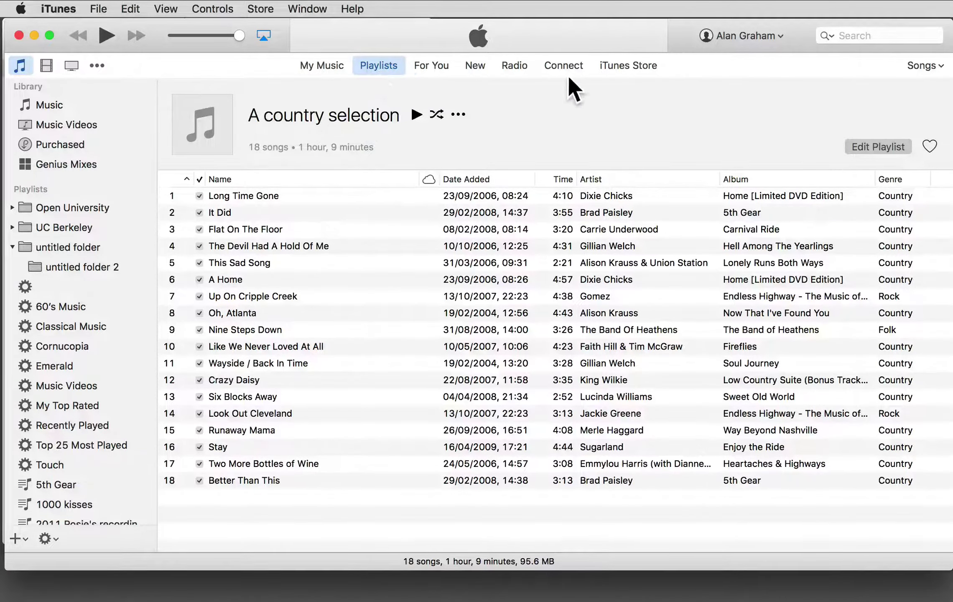
pyautogui.click(627, 67)
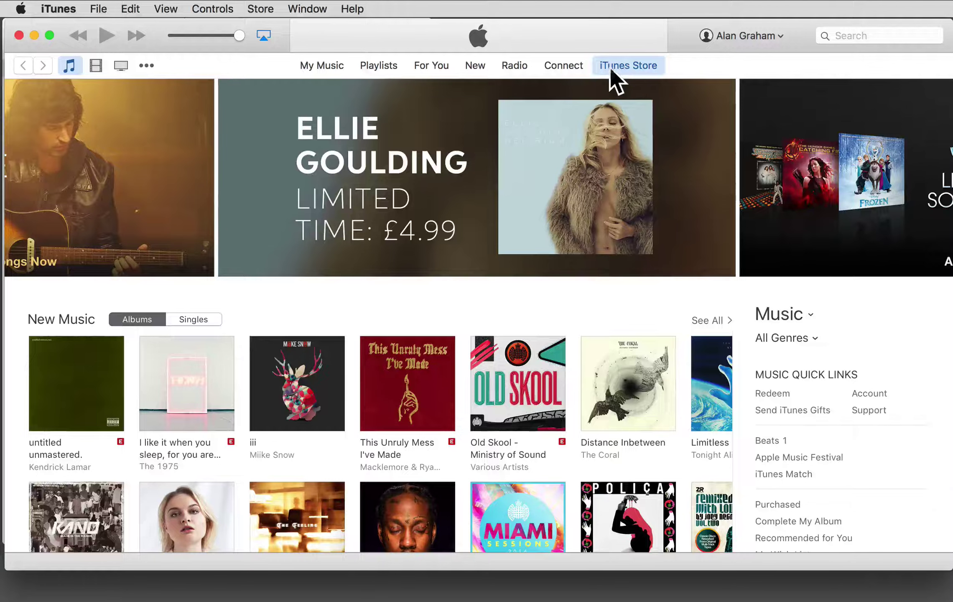
pyautogui.click(312, 66)
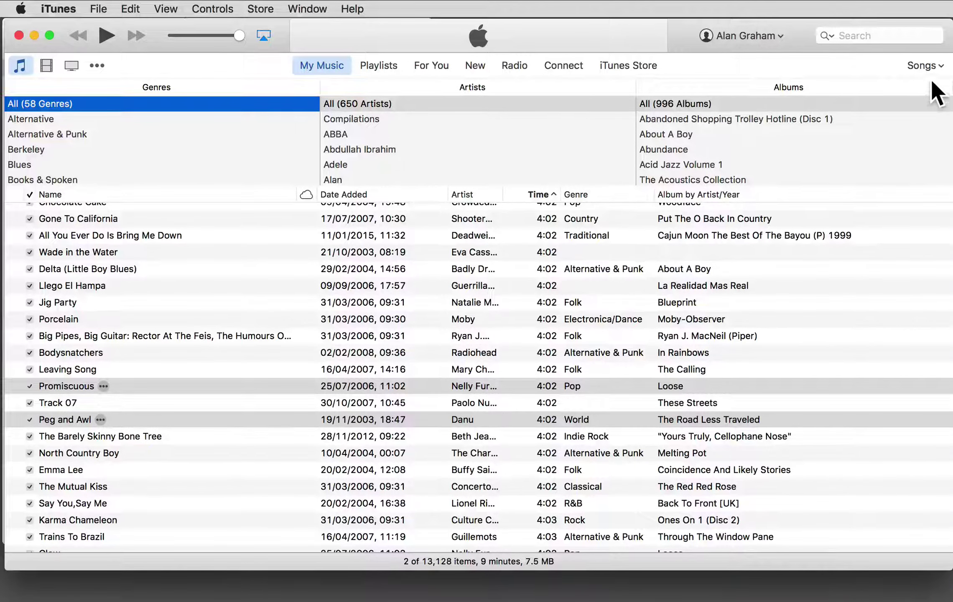
# Try the library as Albums and by Artist, then return it to Songs
pyautogui.click(936, 67)
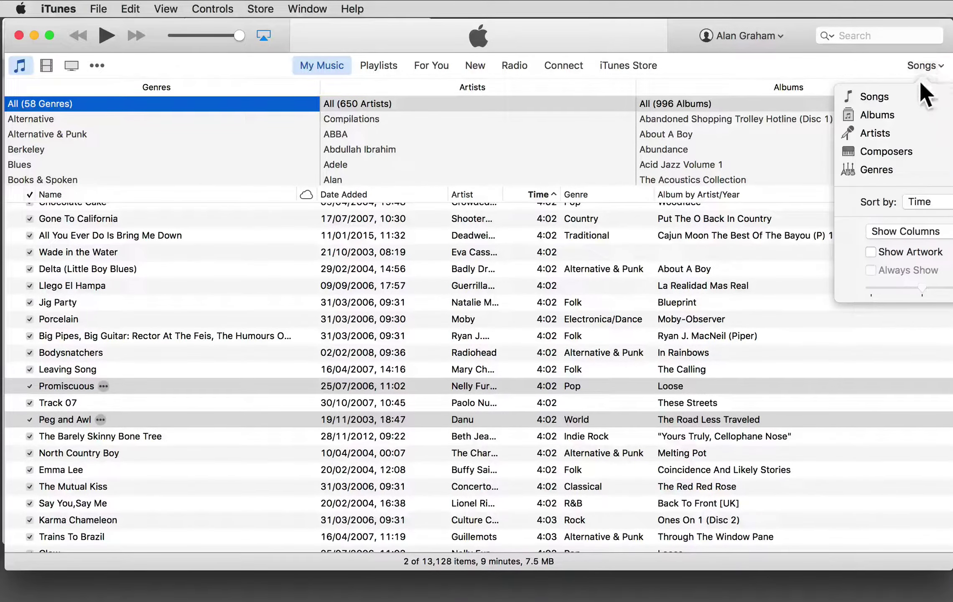
pyautogui.click(884, 113)
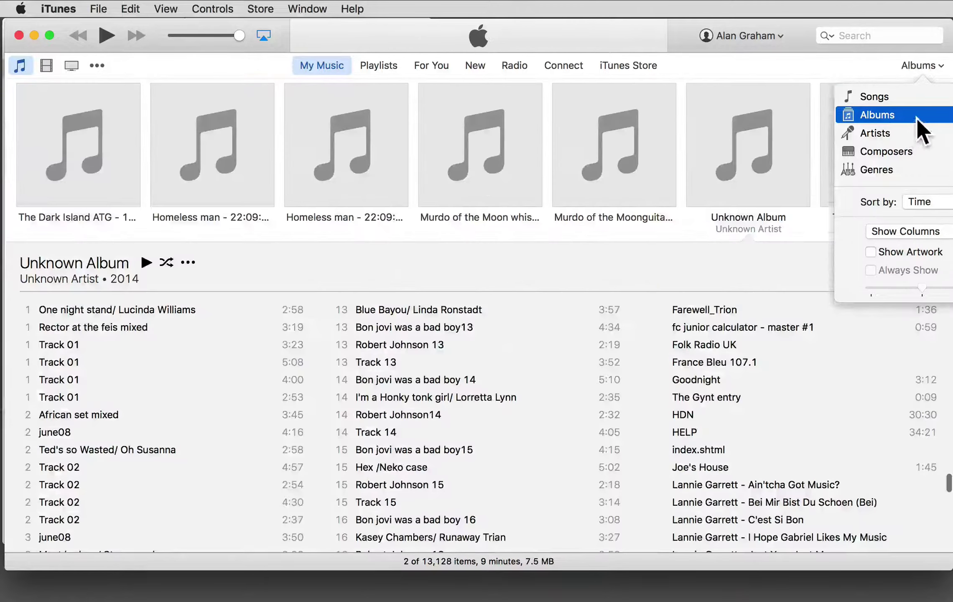
pyautogui.click(936, 66)
pyautogui.click(878, 133)
pyautogui.click(941, 70)
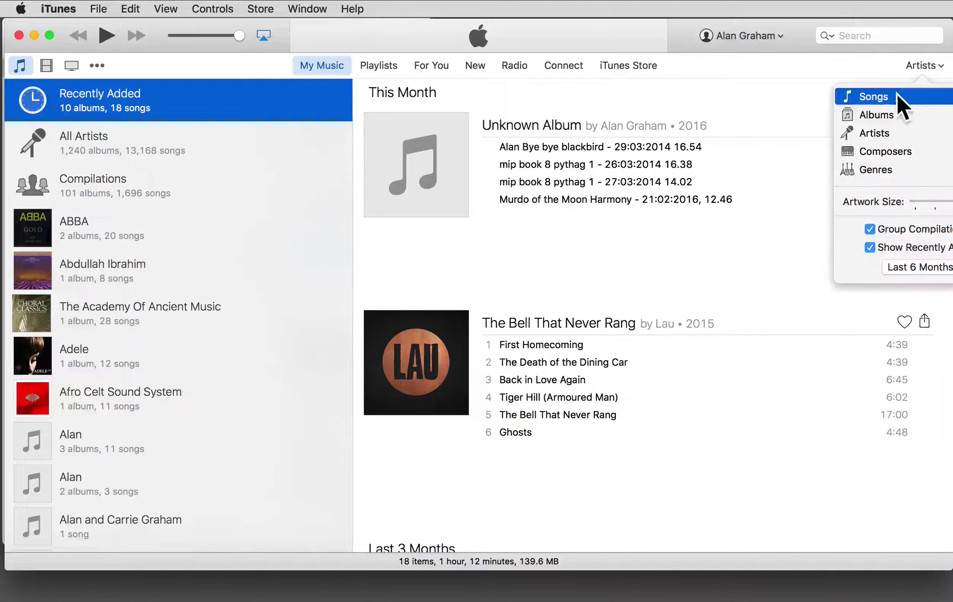
pyautogui.click(886, 99)
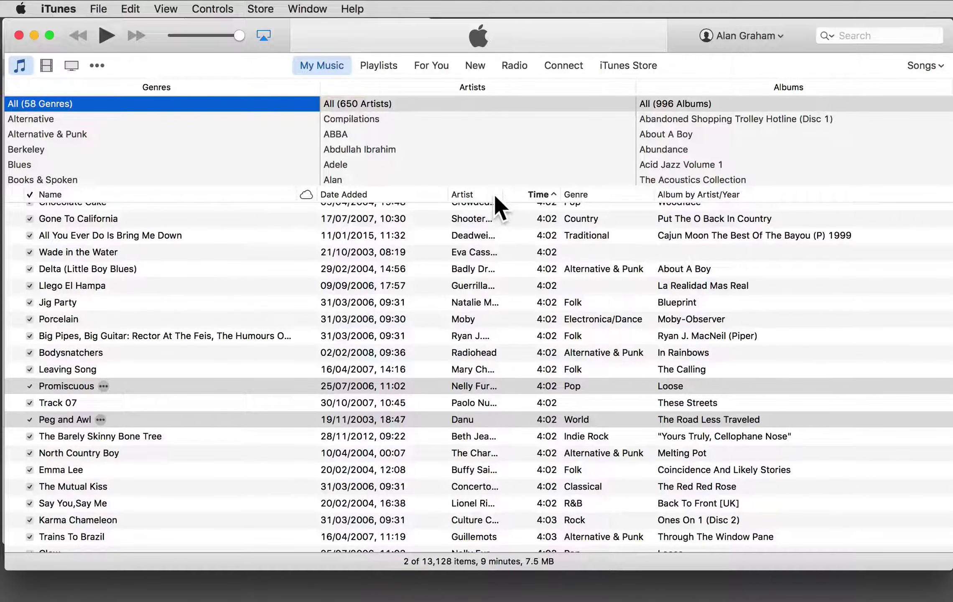
# Sort songs by Artist, hide the Album column, widen Date Added, and reposition Artist
pyautogui.click(492, 190)
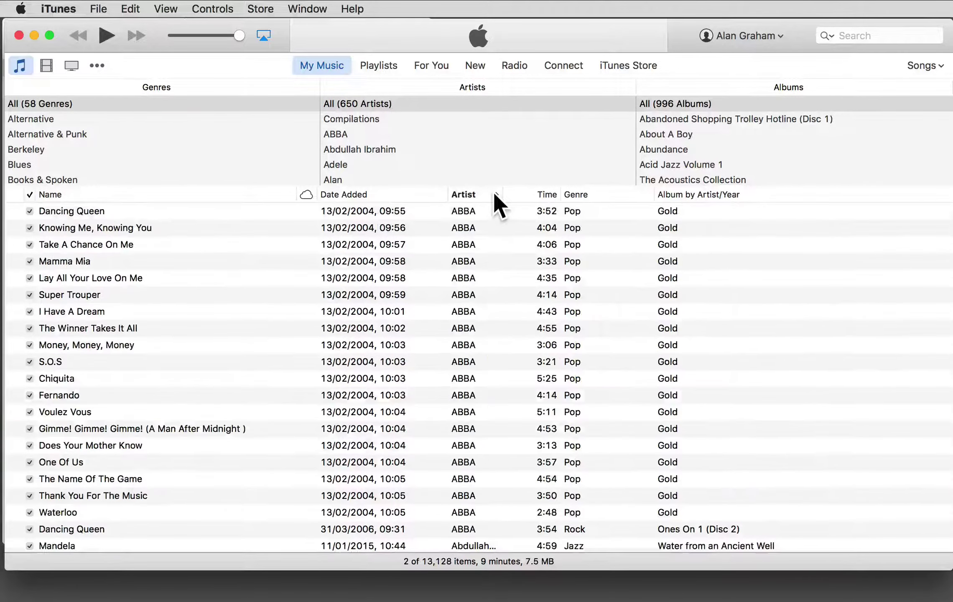
pyautogui.rightClick(483, 194)
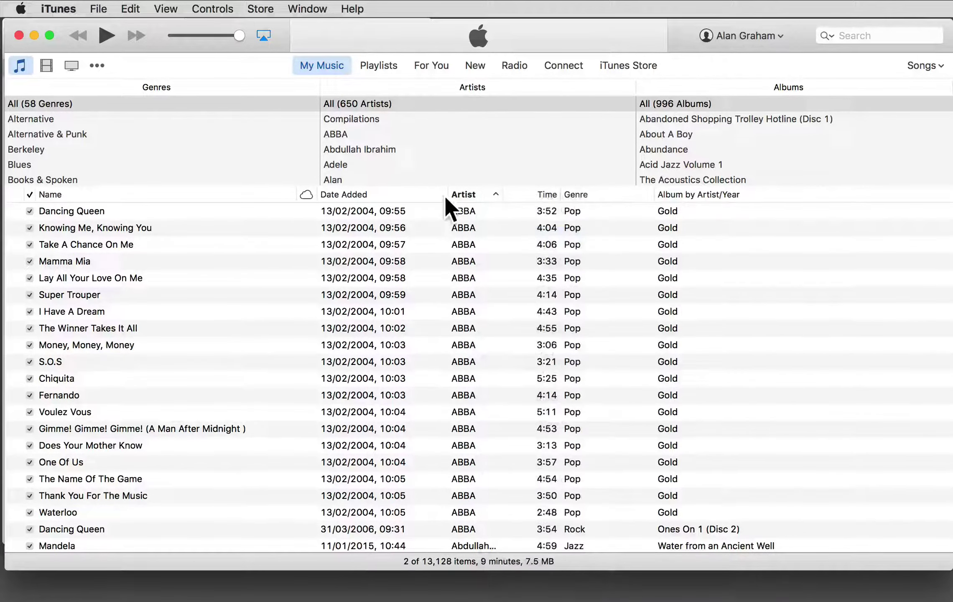
pyautogui.click(489, 231)
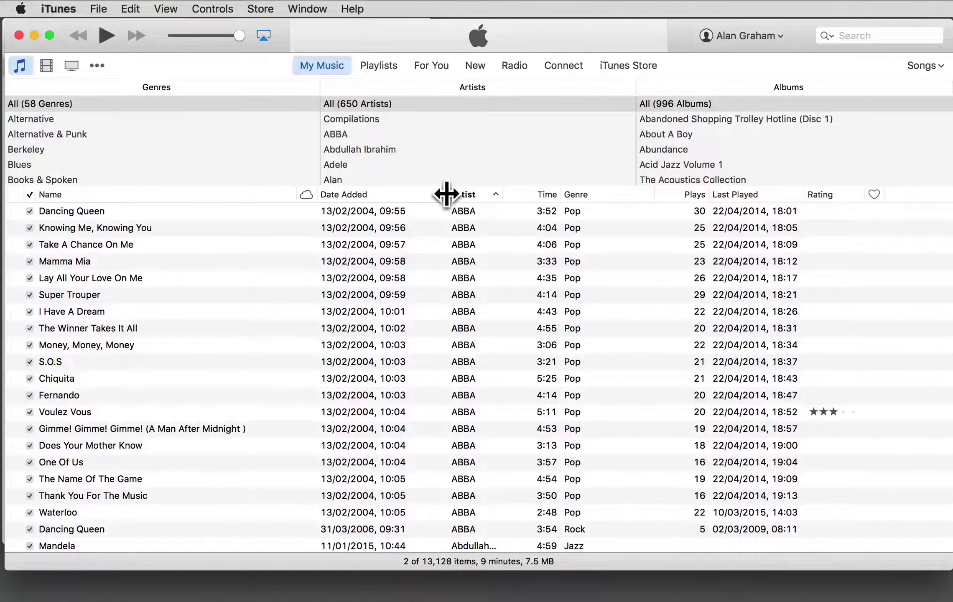
pyautogui.moveTo(446, 194)
pyautogui.mouseDown()
pyautogui.moveTo(475, 194)
pyautogui.moveTo(438, 192)
pyautogui.moveTo(462, 193)
pyautogui.mouseUp()
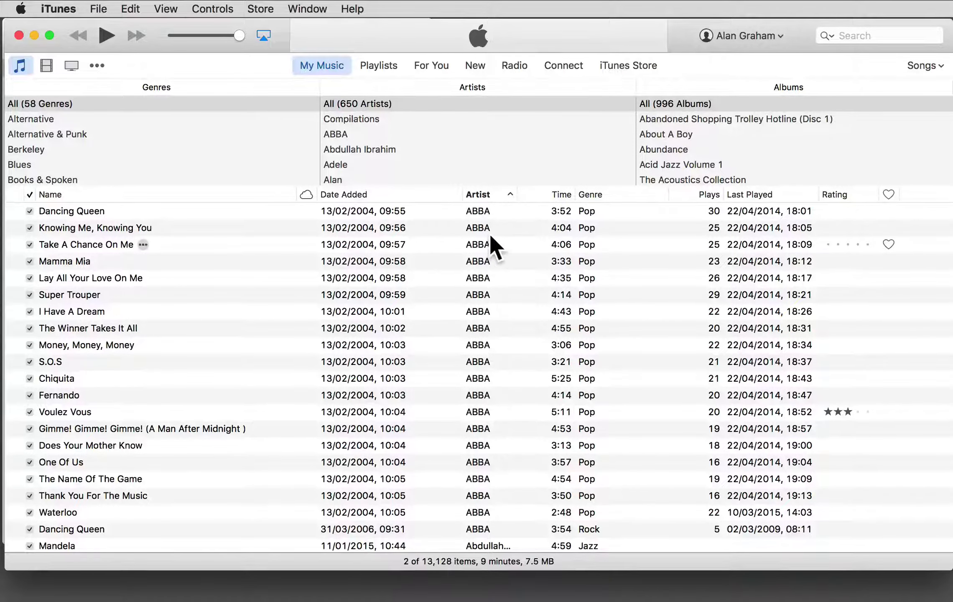
pyautogui.moveTo(482, 192)
pyautogui.mouseDown()
pyautogui.moveTo(649, 192)
pyautogui.moveTo(502, 194)
pyautogui.moveTo(473, 183)
pyautogui.mouseUp()
# Try reversed artist and genre sorting, re-sort by Artist, and show 'A country selection' in Playlists
pyautogui.click(479, 195)
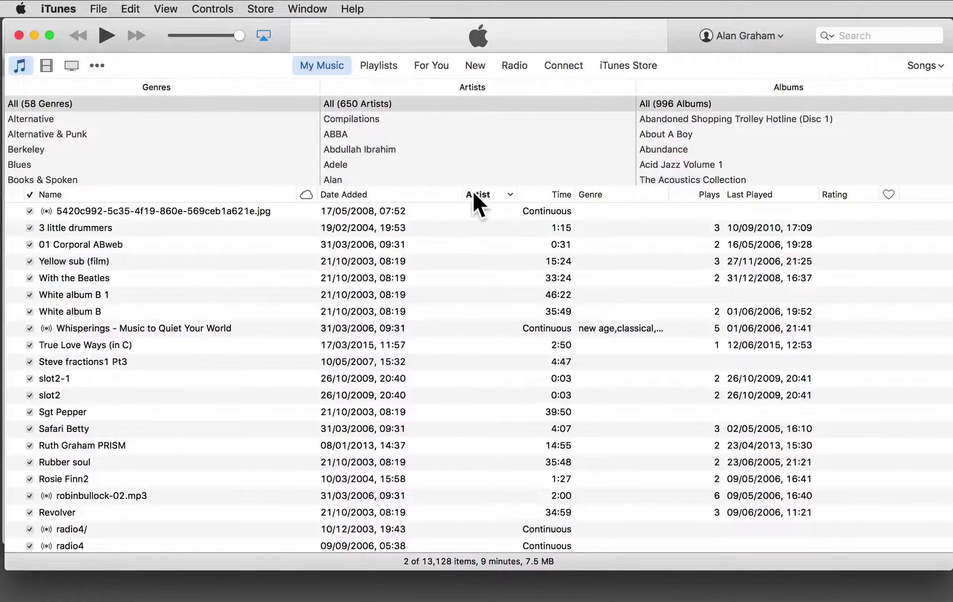
pyautogui.click(597, 196)
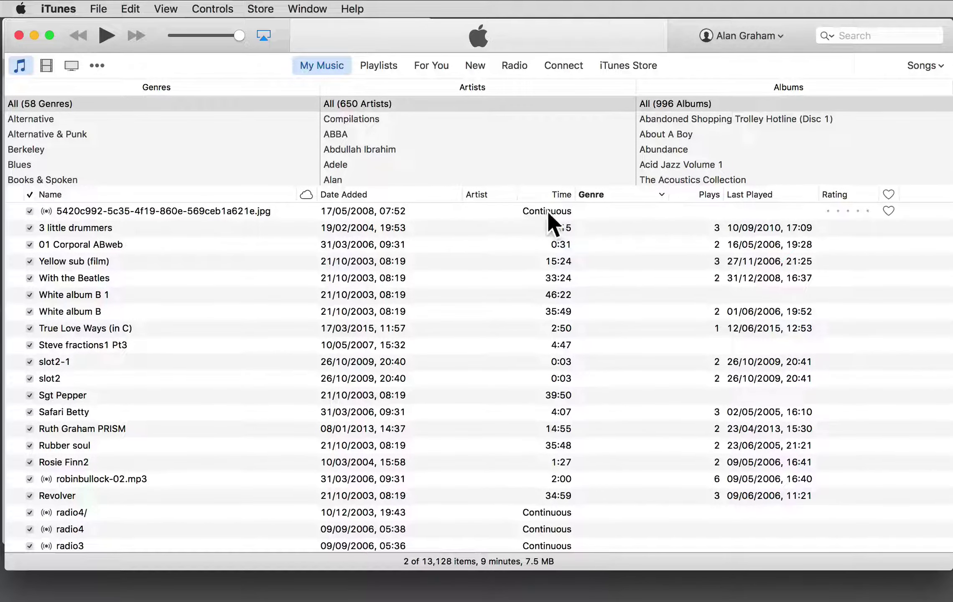
pyautogui.click(475, 193)
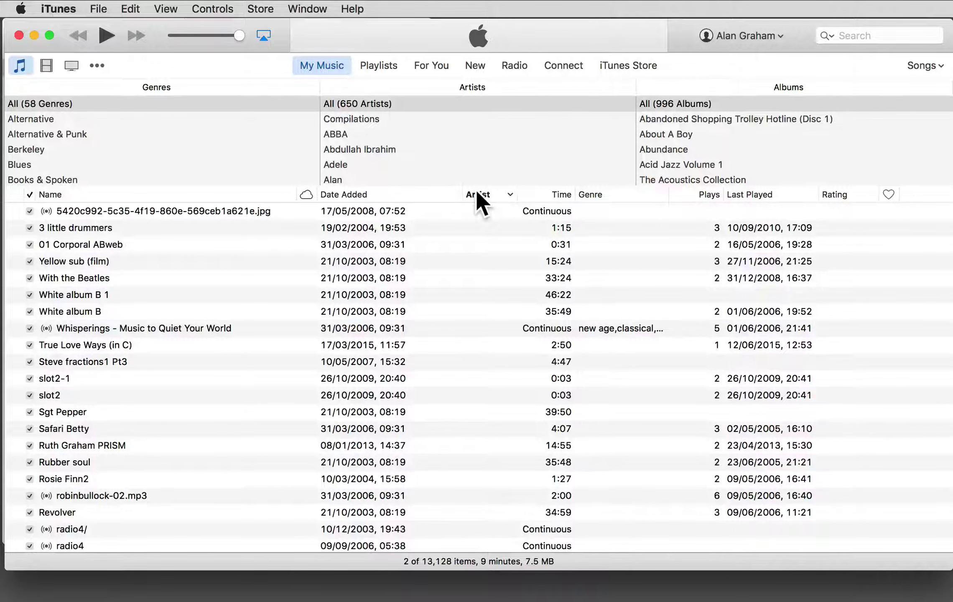
pyautogui.click(375, 67)
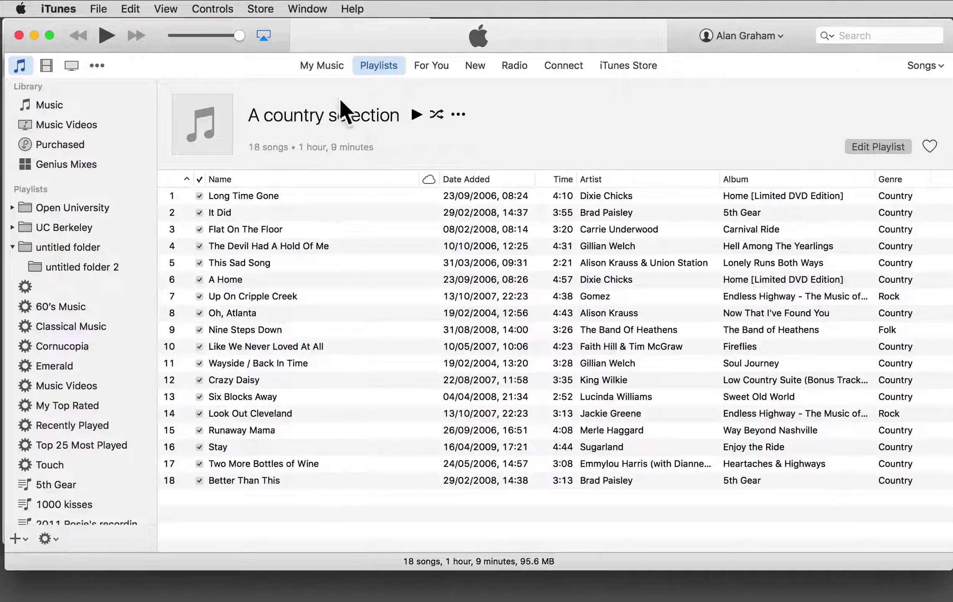
# Create a new playlist named 'Alan's Party List' and select it in the sidebar
pyautogui.click(23, 540)
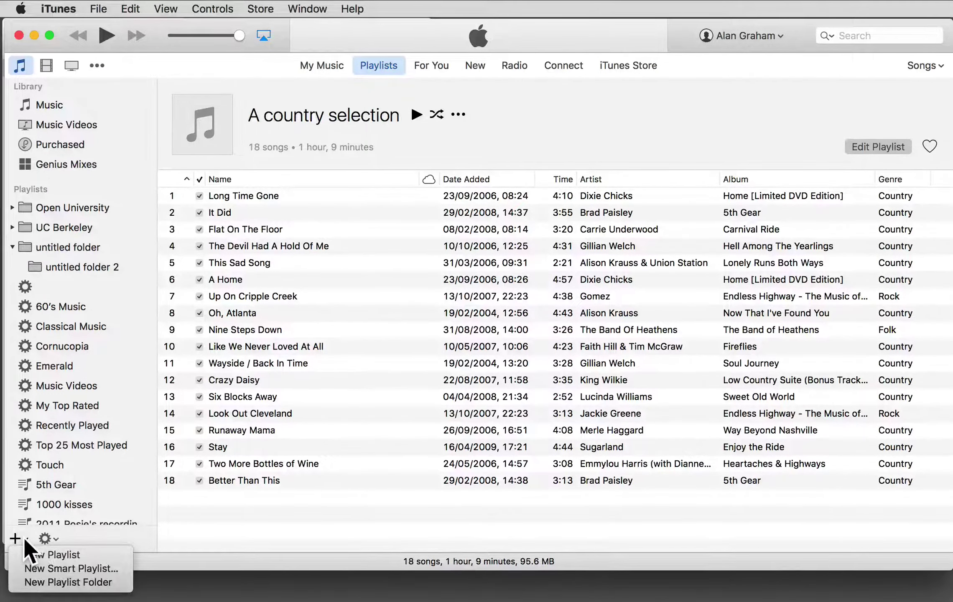
pyautogui.click(80, 557)
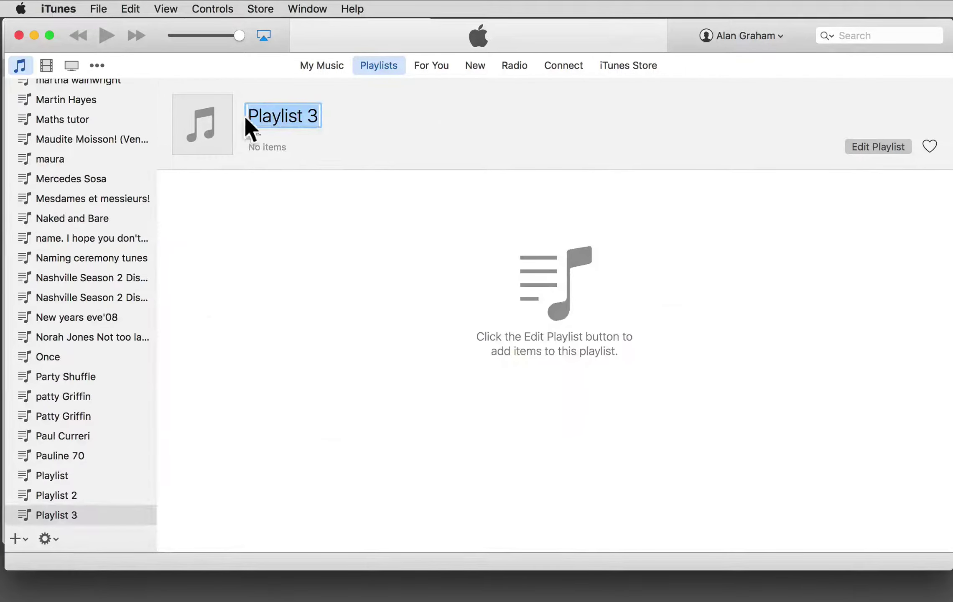
pyautogui.write("Alan'")
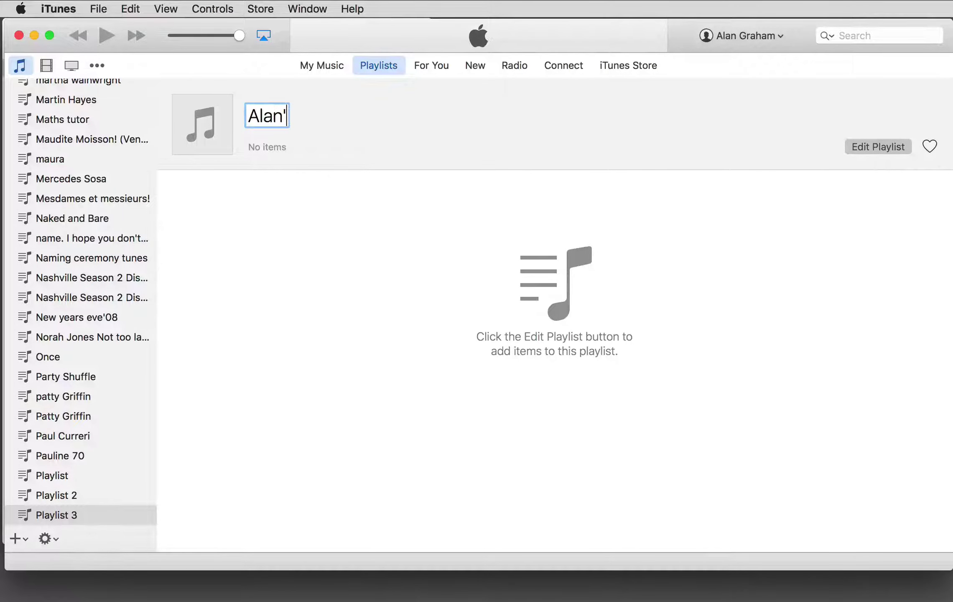
pyautogui.write('s Par')
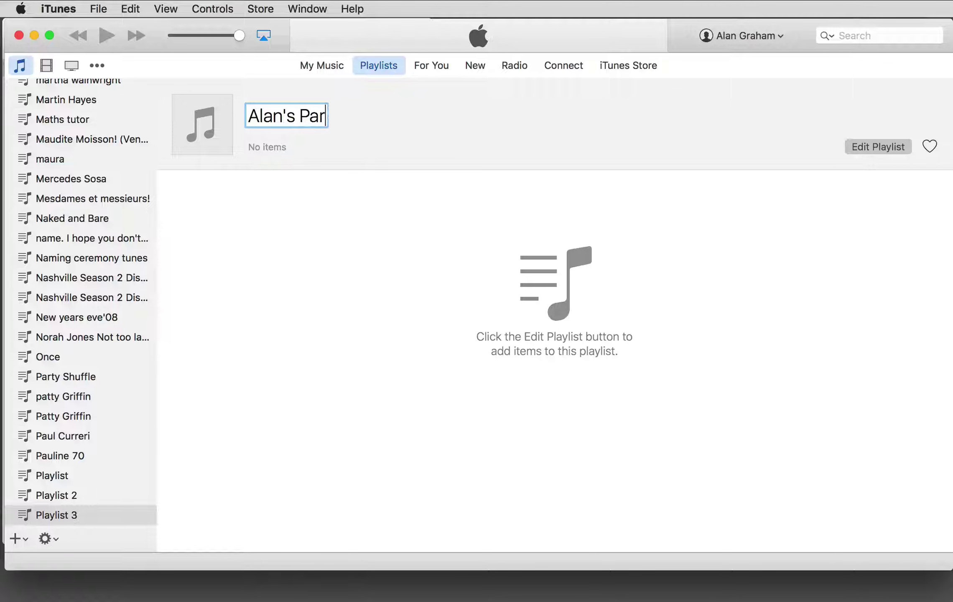
pyautogui.write('ty List')
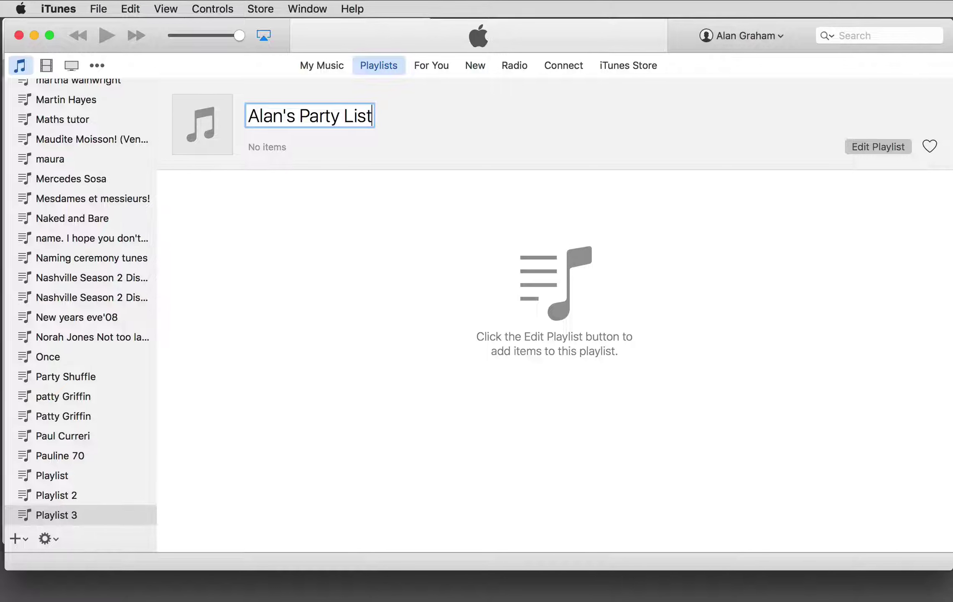
pyautogui.press('Return')
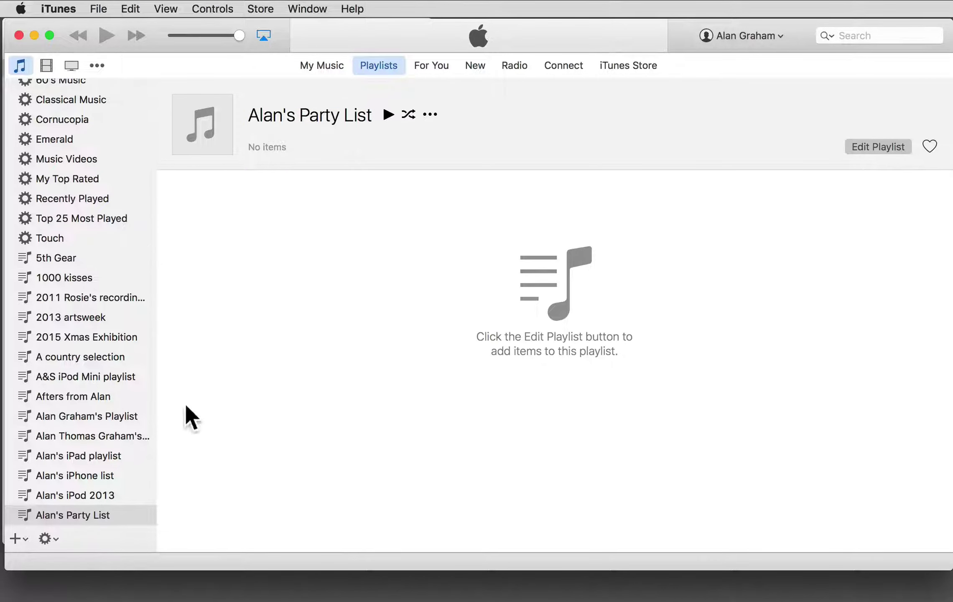
pyautogui.scroll(-4, 85, 362)
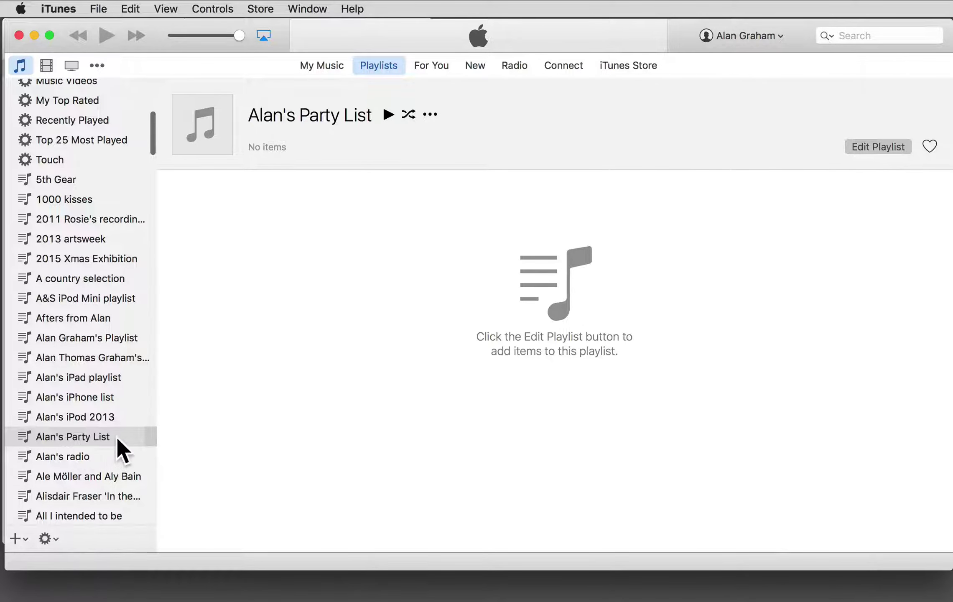
pyautogui.click(107, 434)
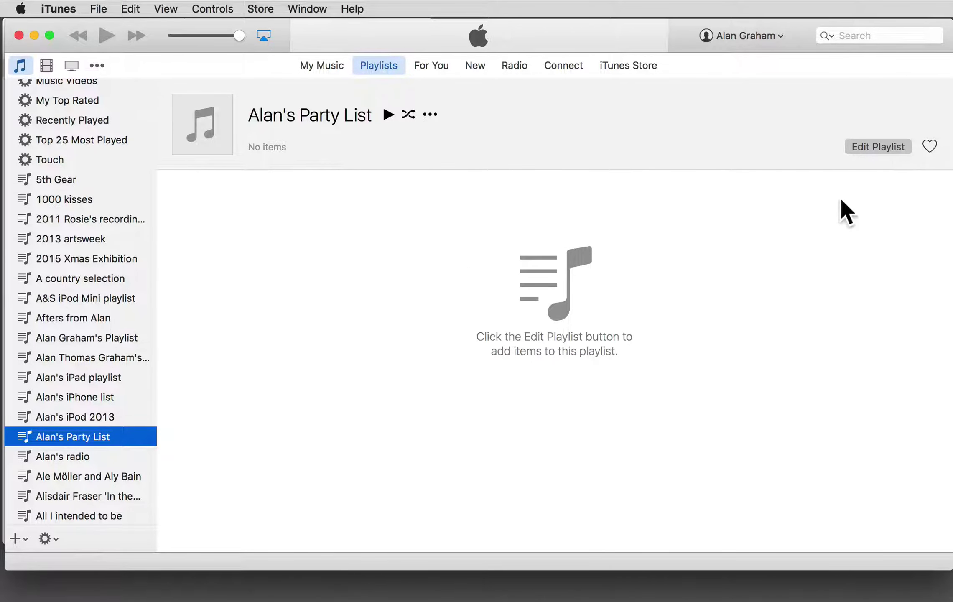
# Drag the first three songs into the playlist, including Molloy's and The Gynt
pyautogui.click(876, 148)
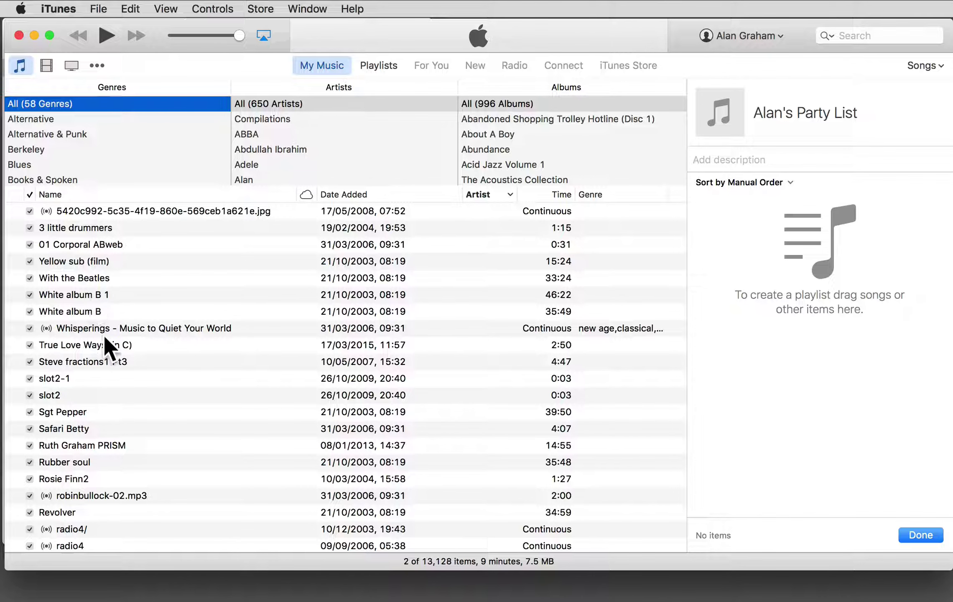
pyautogui.scroll(-1, 104, 343)
pyautogui.scroll(-15, 104, 338)
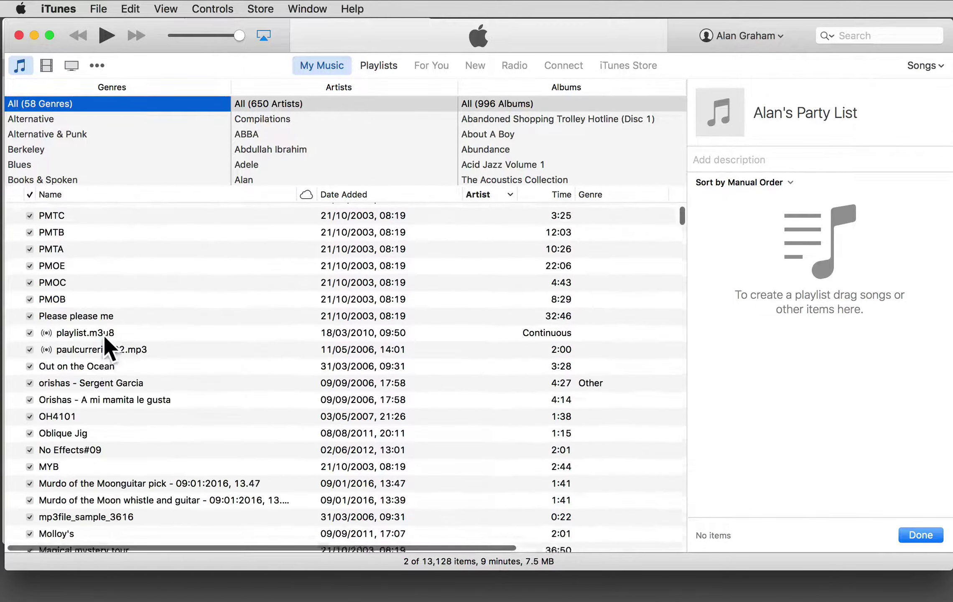
pyautogui.scroll(-2, 106, 347)
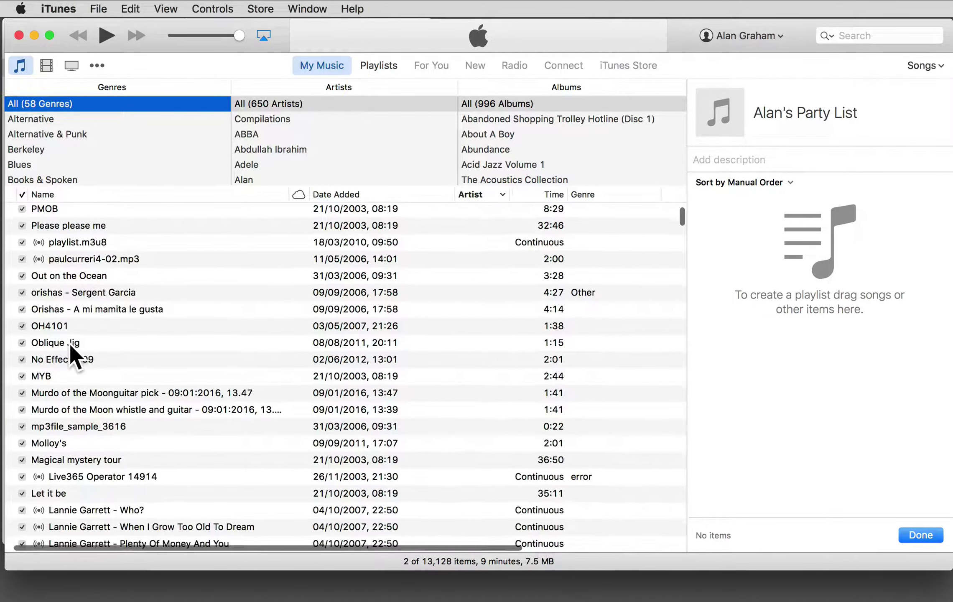
pyautogui.moveTo(70, 340); pyautogui.dragTo(822, 284)
pyautogui.moveTo(52, 433); pyautogui.dragTo(763, 397)
pyautogui.scroll(-10, 85, 510)
pyautogui.moveTo(61, 367); pyautogui.dragTo(794, 387)
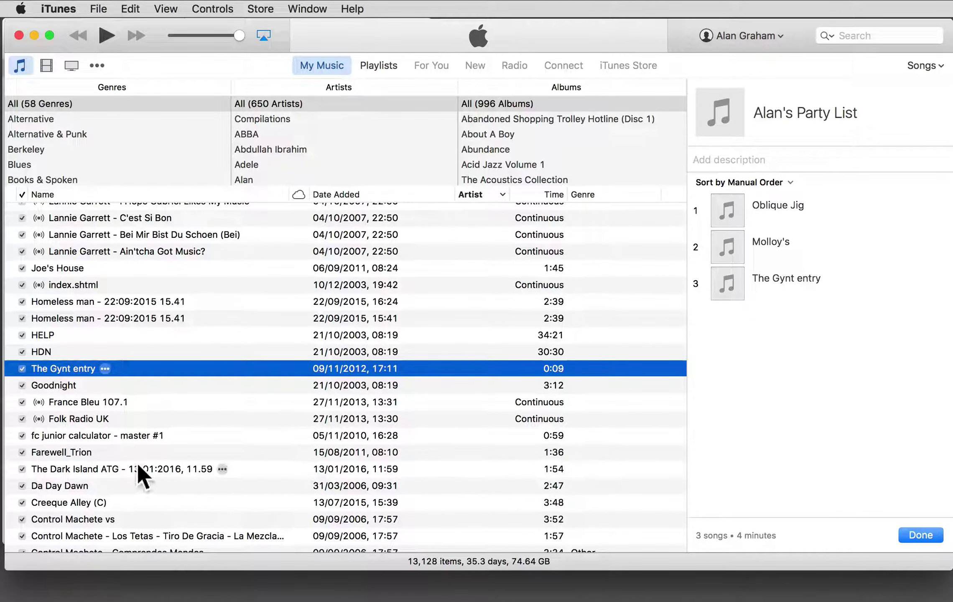
# Add Farewell_Trion, Da Day Dawn, Comprendes Mendes, Classic FM and Bounced.7 after The Gynt
pyautogui.click(63, 454)
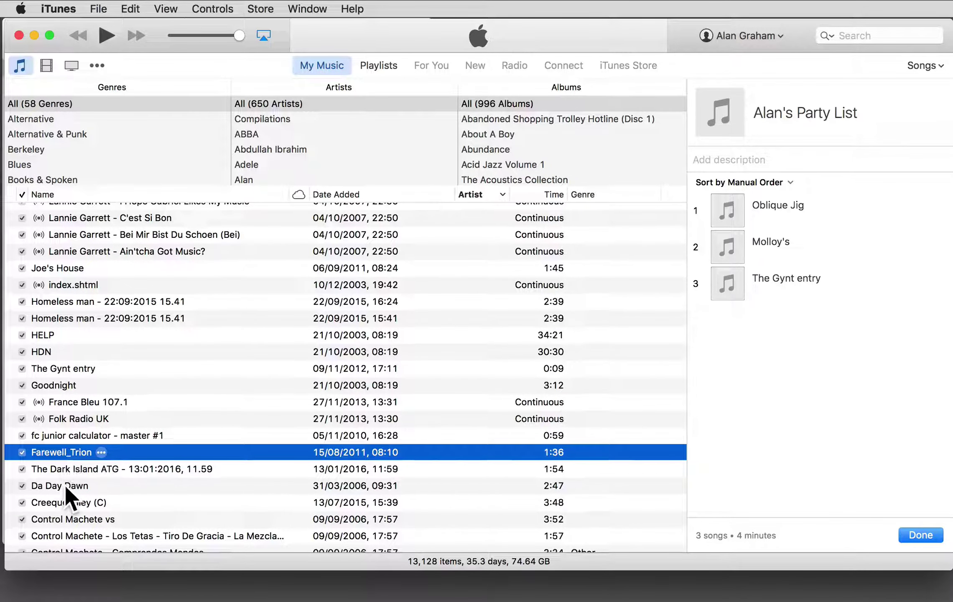
pyautogui.keyDown('super'); pyautogui.click(65, 485); pyautogui.keyUp('super')
pyautogui.scroll(-5, 75, 502)
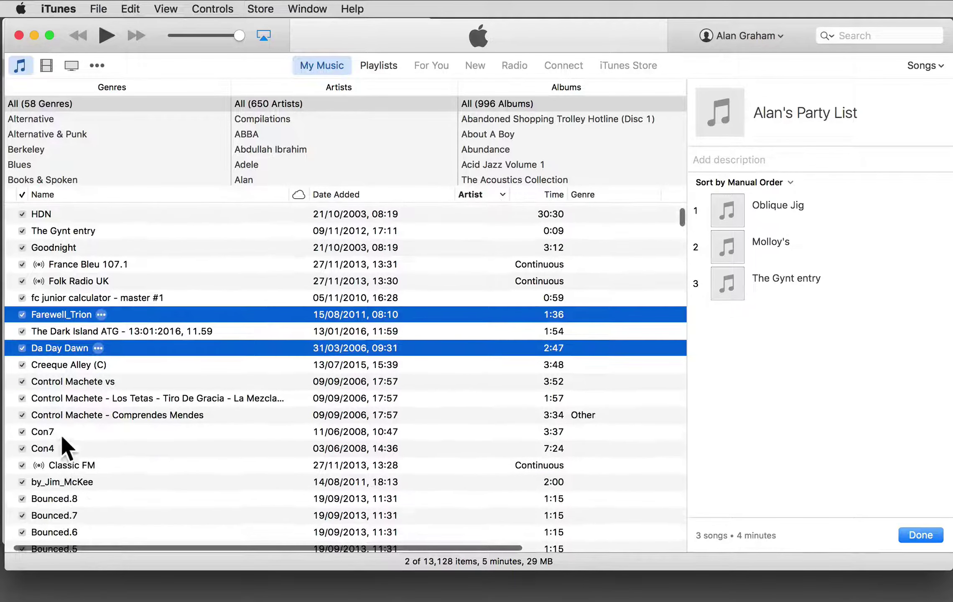
pyautogui.keyDown('super'); pyautogui.click(58, 411); pyautogui.keyUp('super')
pyautogui.keyDown('super'); pyautogui.click(59, 459); pyautogui.keyUp('super')
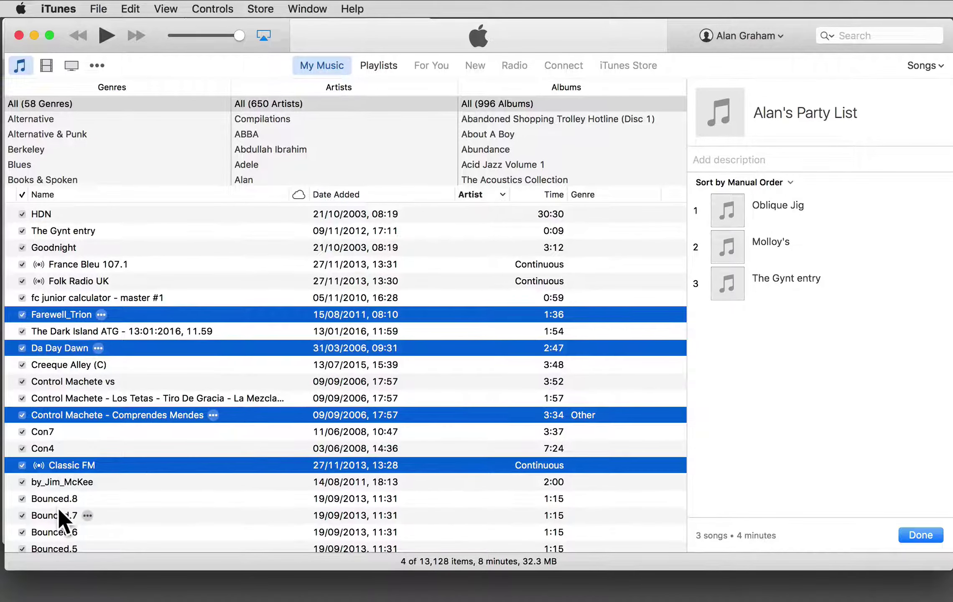
pyautogui.keyDown('super'); pyautogui.click(59, 510); pyautogui.keyUp('super')
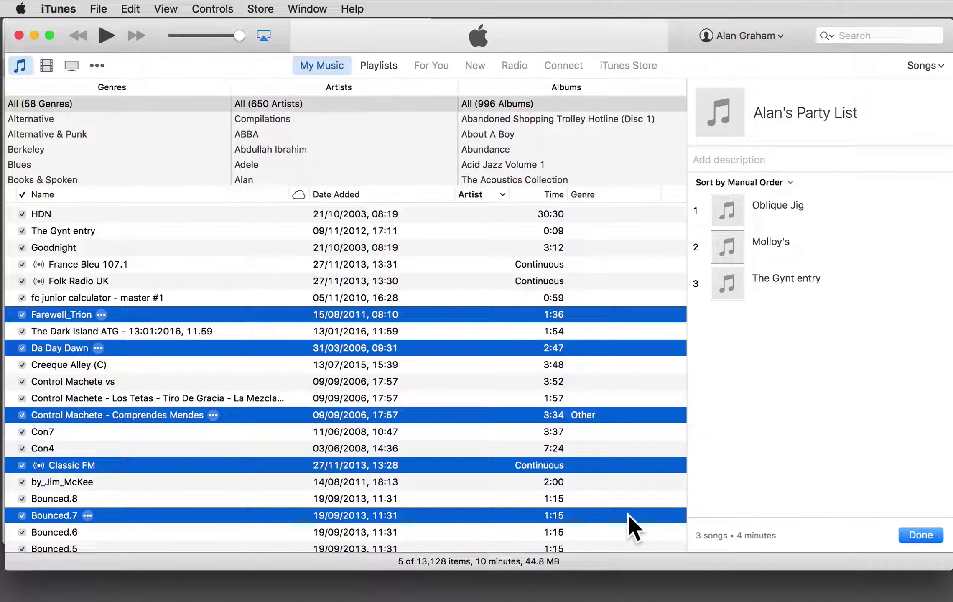
pyautogui.moveTo(627, 513); pyautogui.dragTo(761, 356)
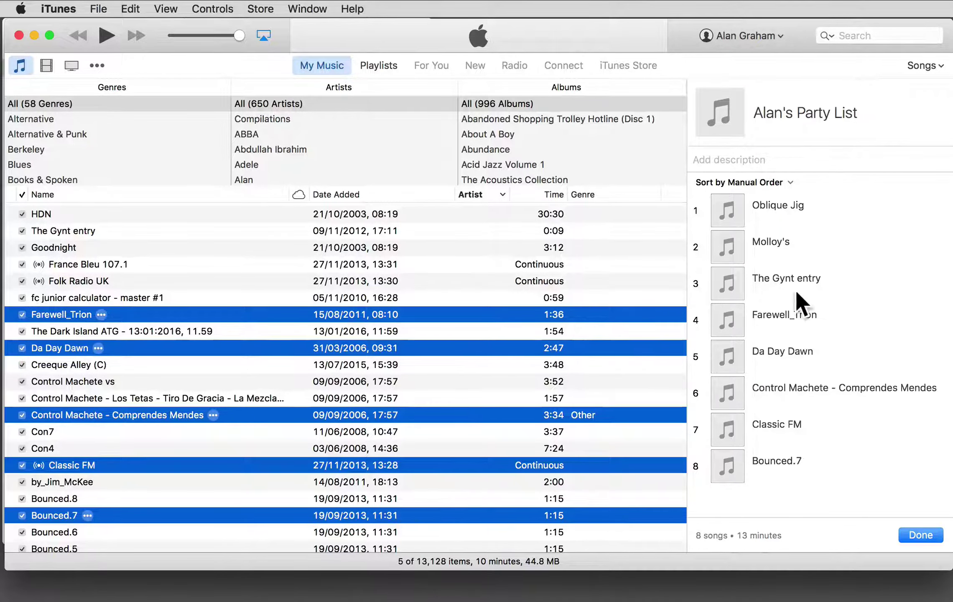
# Move Farewell_Trion to the end and Molloy's below Da Day Dawn, then finish editing
pyautogui.moveTo(771, 311); pyautogui.dragTo(773, 484)
pyautogui.moveTo(773, 237); pyautogui.dragTo(772, 330)
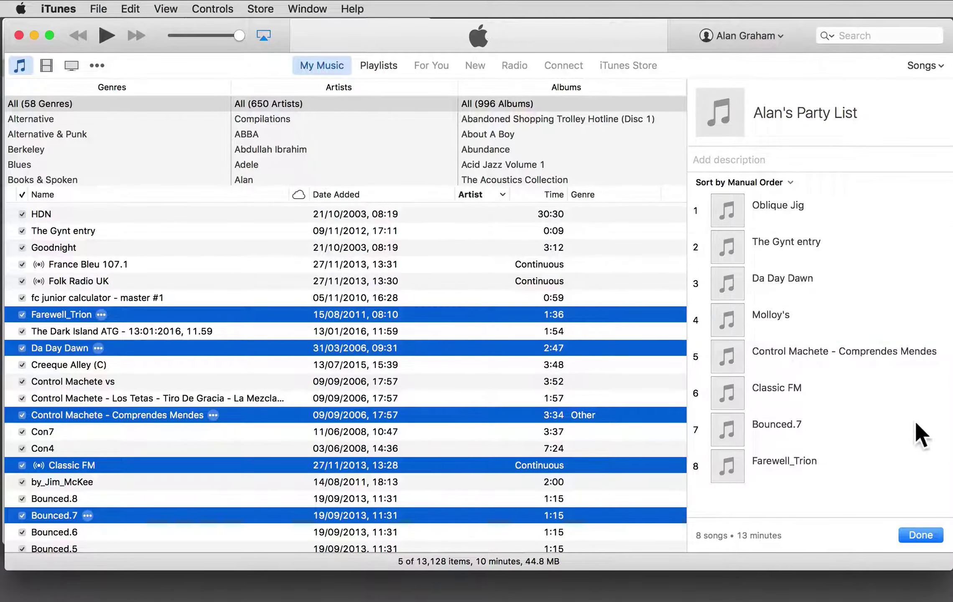
pyautogui.click(920, 530)
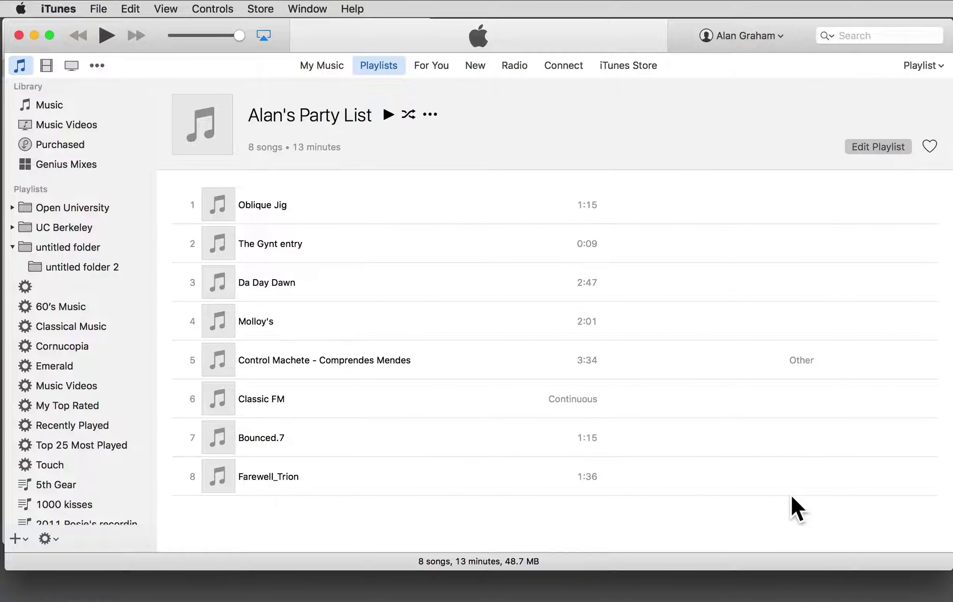
# Shuffle-play Alan's Party List and show the File menu's Burn Playlist to Disc option
pyautogui.moveTo(782, 487)
pyautogui.click(409, 115)
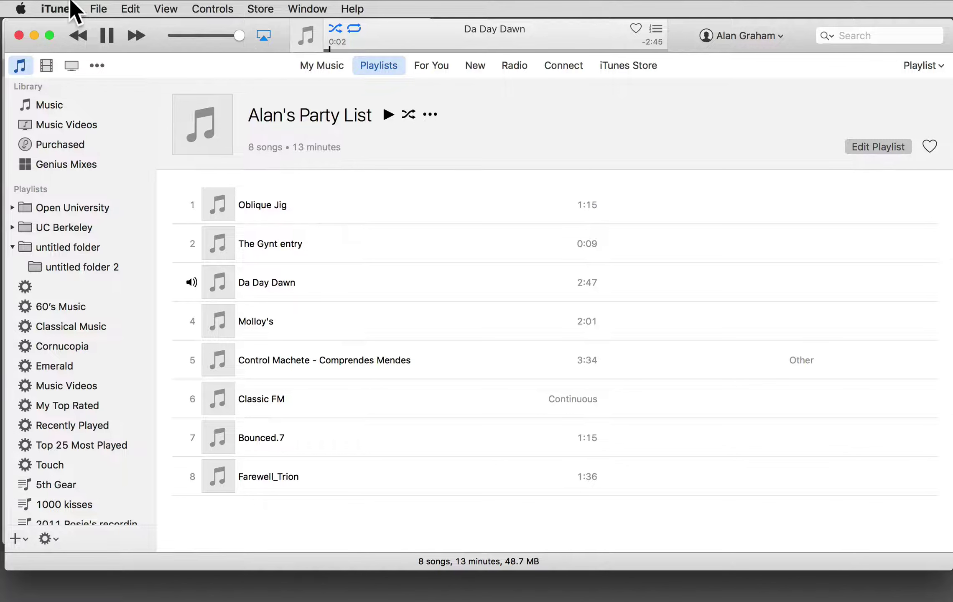
pyautogui.click(101, 8)
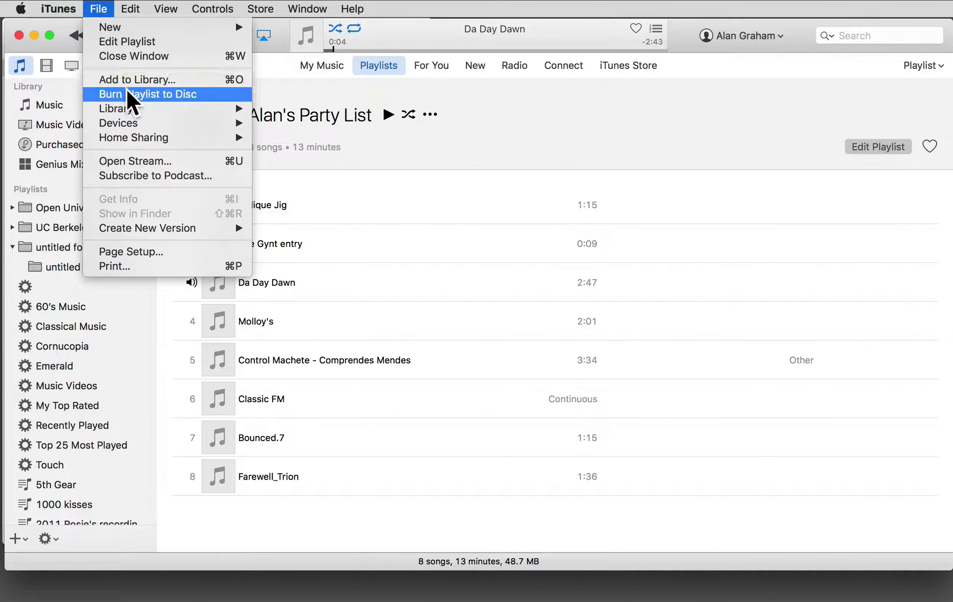